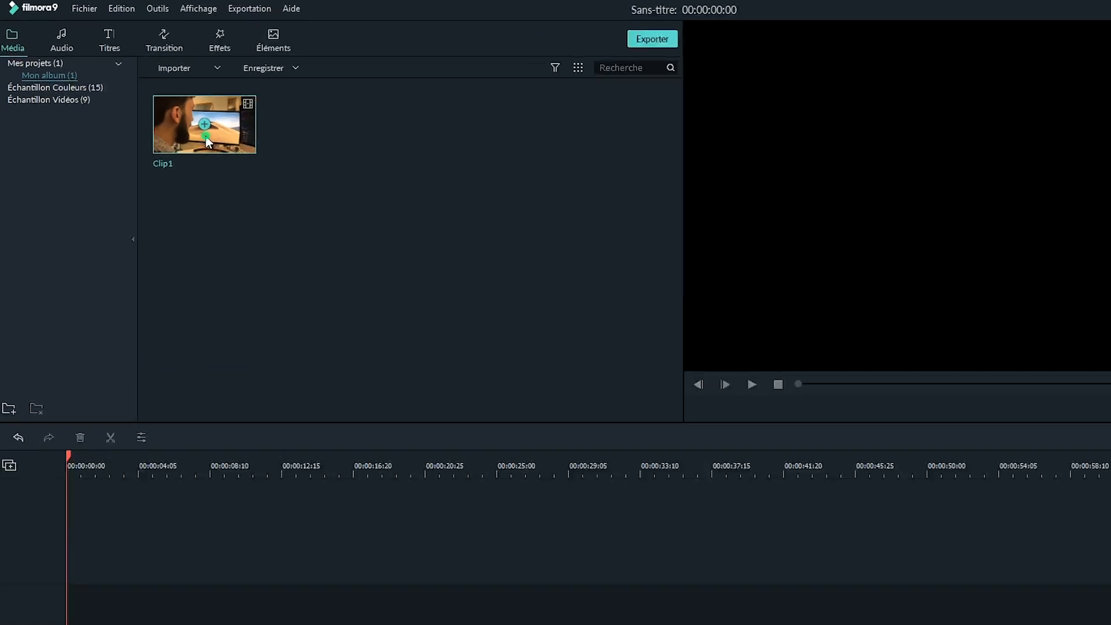
Preview Clip1 and place it at the start of video track 1, matching the project settings to the media
{"action": "left_click", "coordinate": [869, 460]}
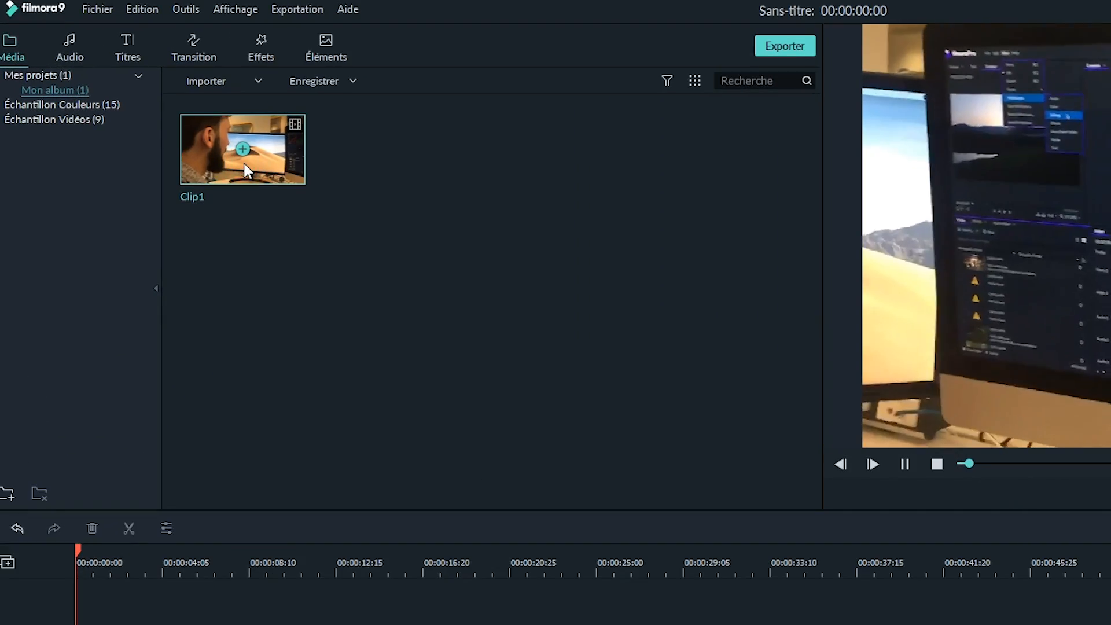
{"action": "left_click", "coordinate": [903, 464]}
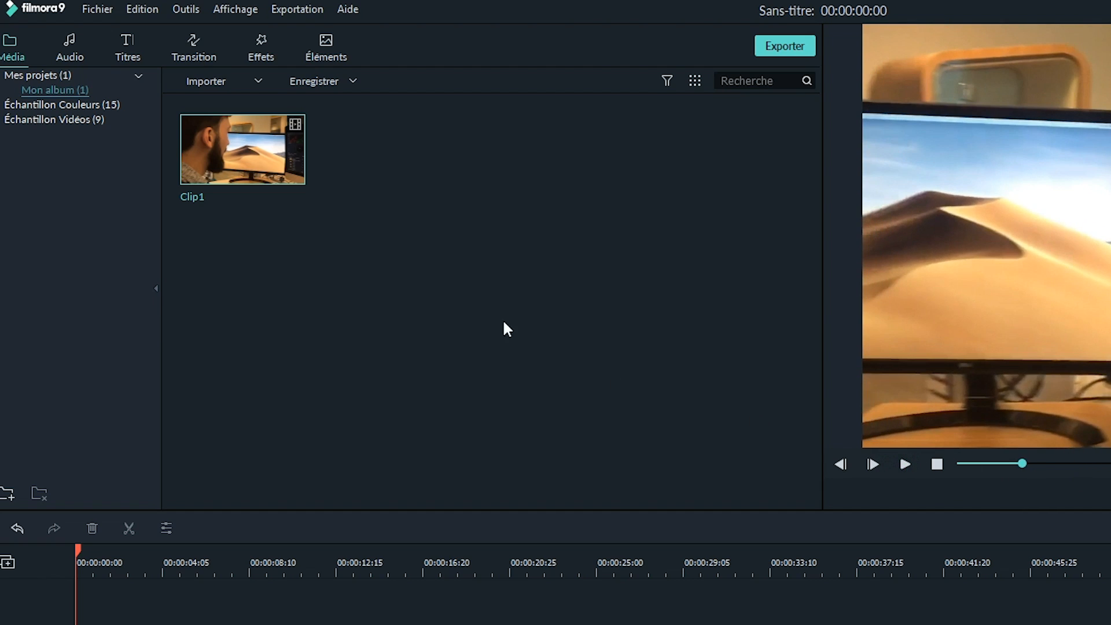
{"action": "left_click", "coordinate": [240, 151]}
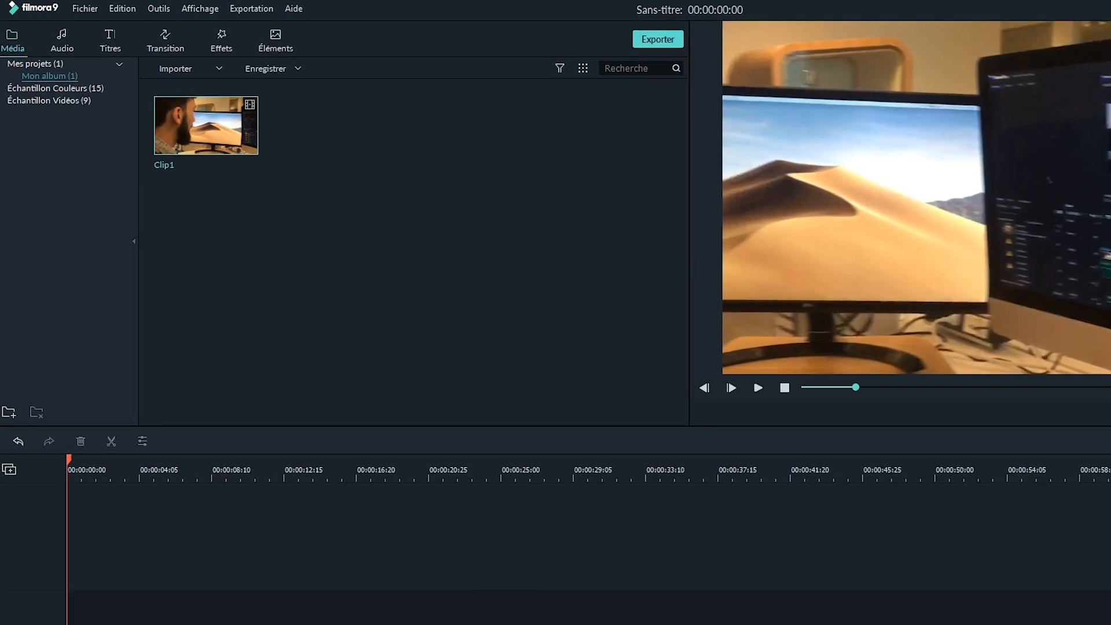
{"action": "left_click_drag", "start_coordinate": [207, 126], "coordinate": [88, 517]}
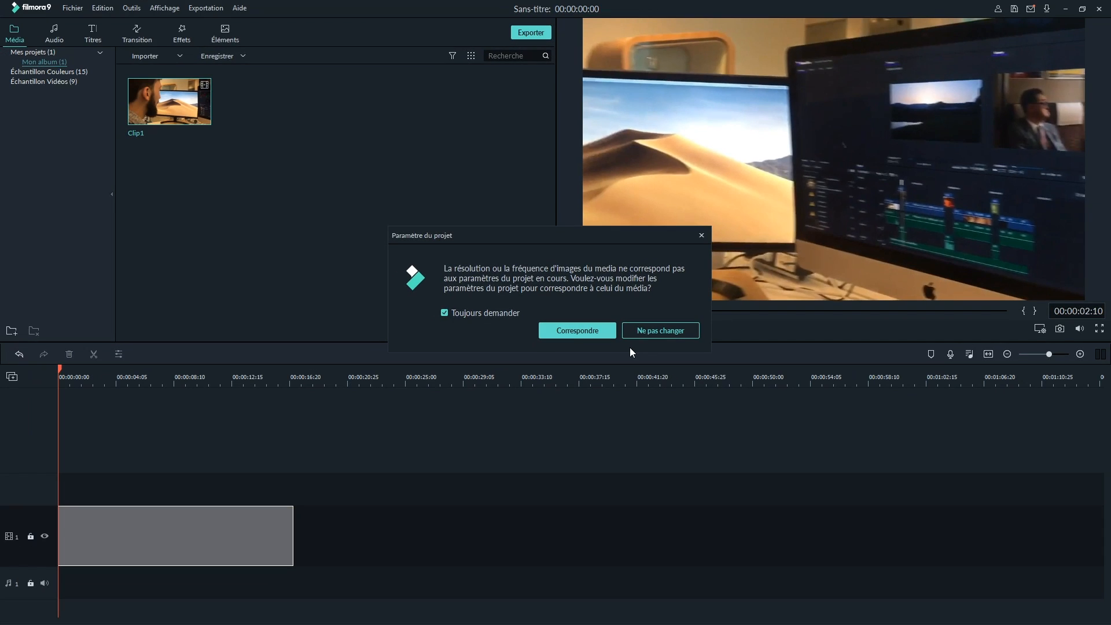
{"action": "left_click", "coordinate": [585, 332]}
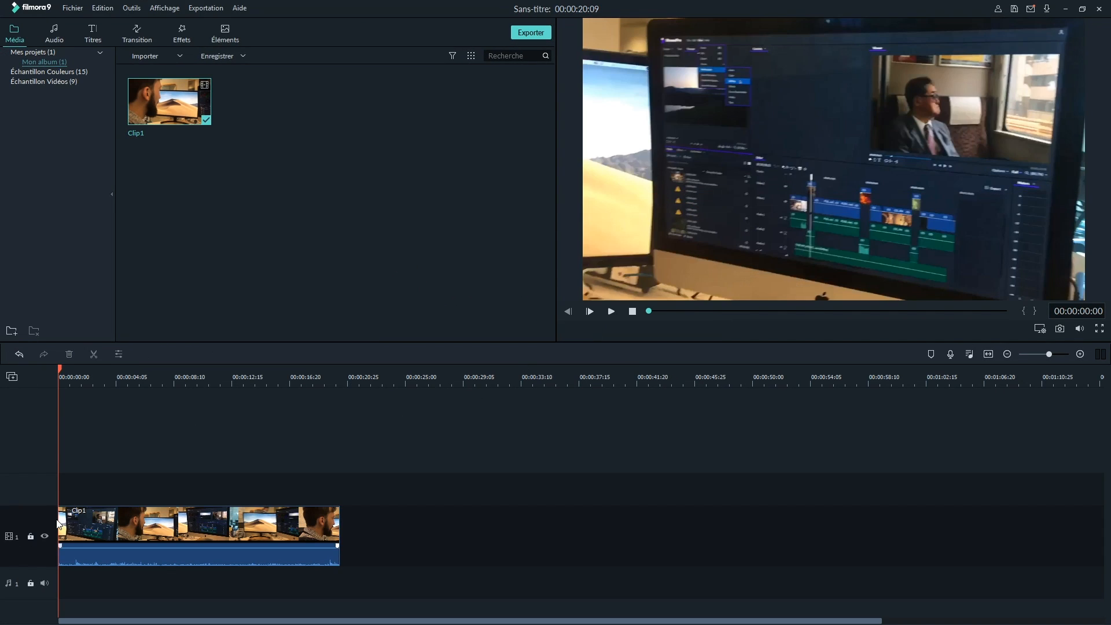
Shorten Clip1 on the timeline to 00:00:12:28 and play back the trimmed result
{"action": "left_click", "coordinate": [61, 524]}
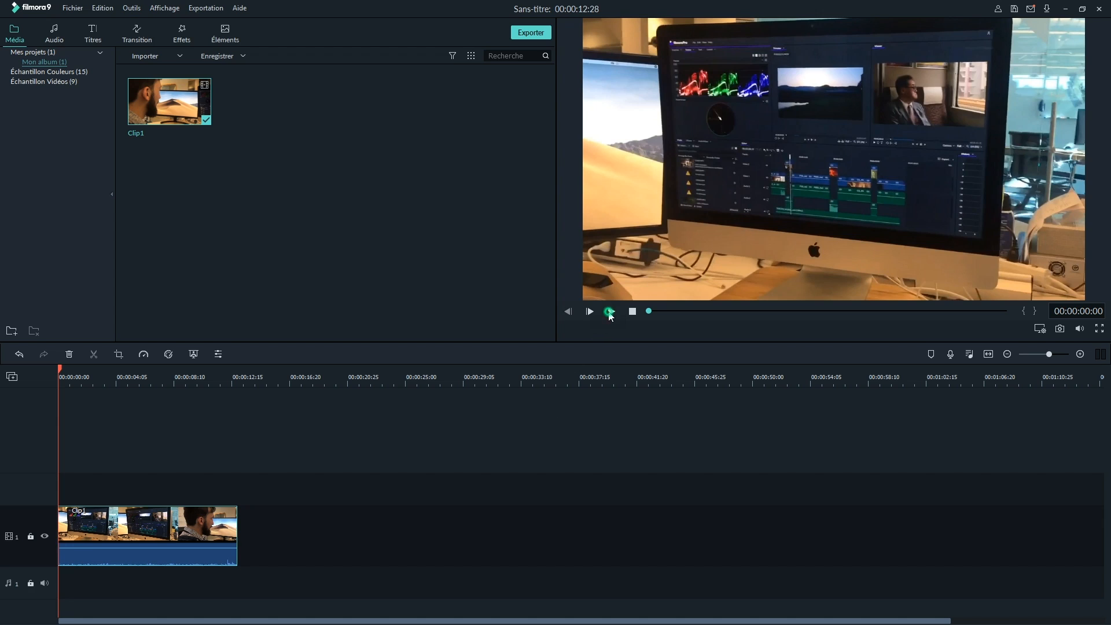
{"action": "left_click", "coordinate": [610, 313]}
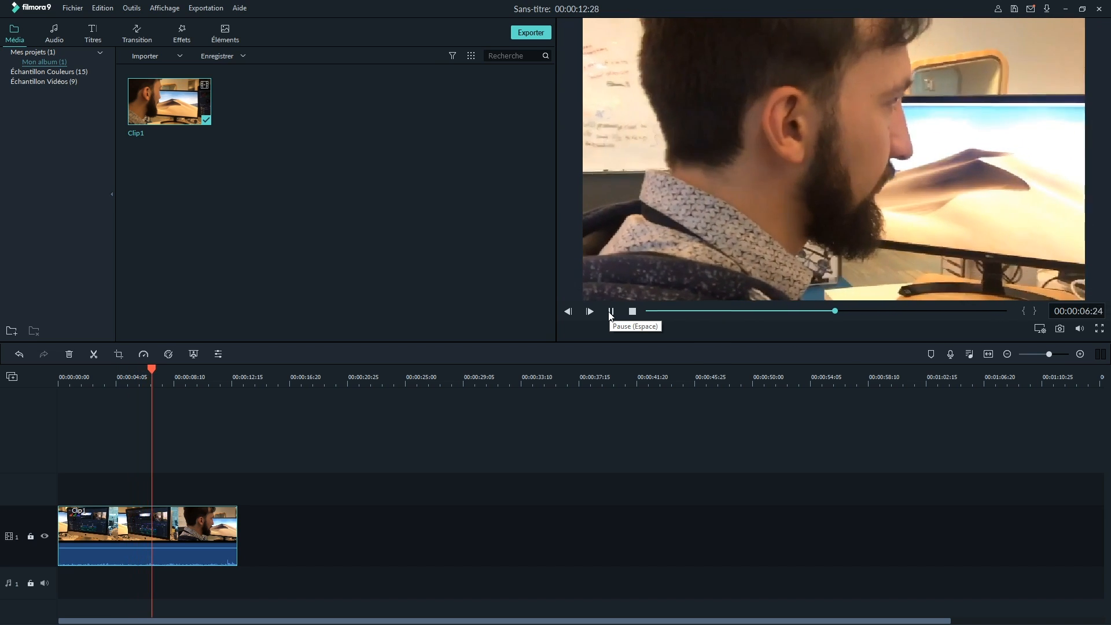
{"action": "left_click", "coordinate": [611, 313]}
Split Clip1 on the timeline at about 4 seconds and again at about 6.7 seconds
{"action": "left_click_drag", "start_coordinate": [165, 371], "coordinate": [143, 371]}
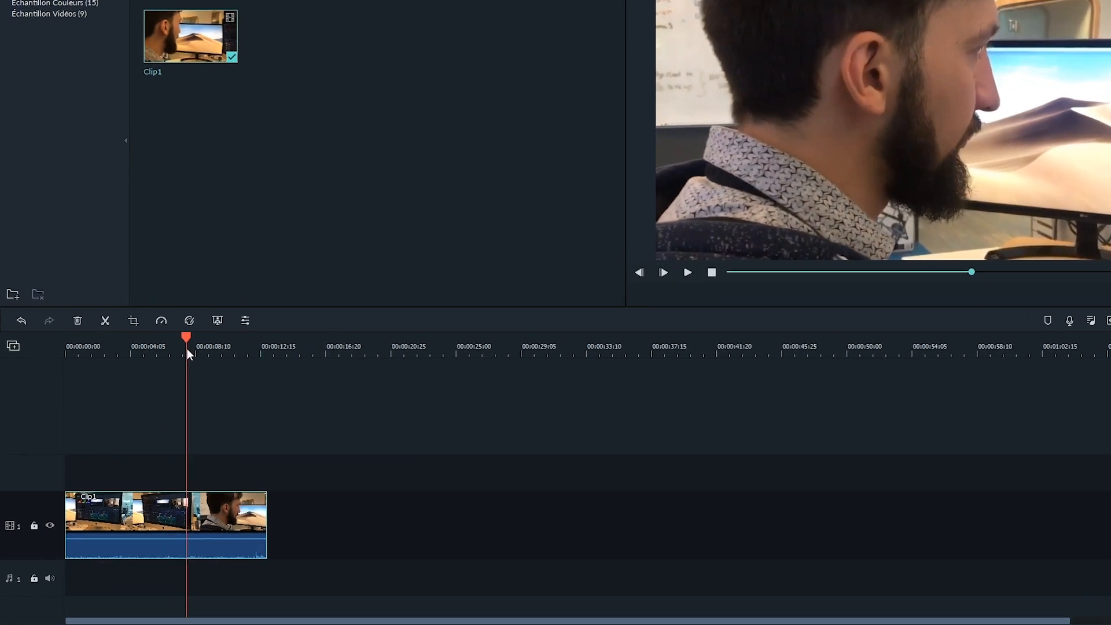
{"action": "left_click_drag", "start_coordinate": [193, 288], "coordinate": [155, 288]}
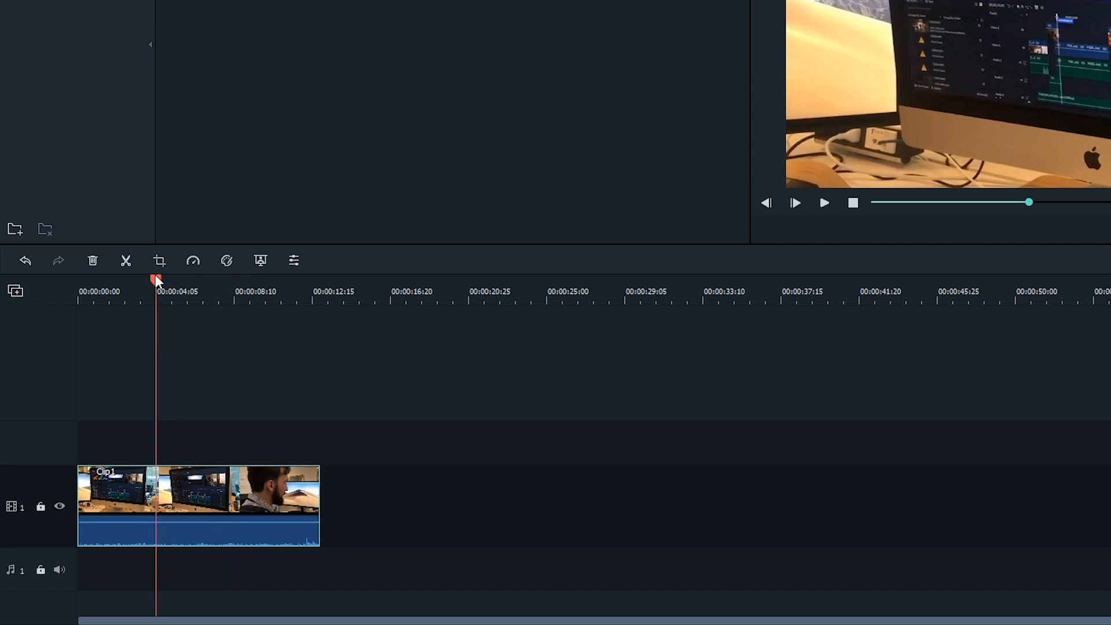
{"action": "left_click", "coordinate": [125, 261]}
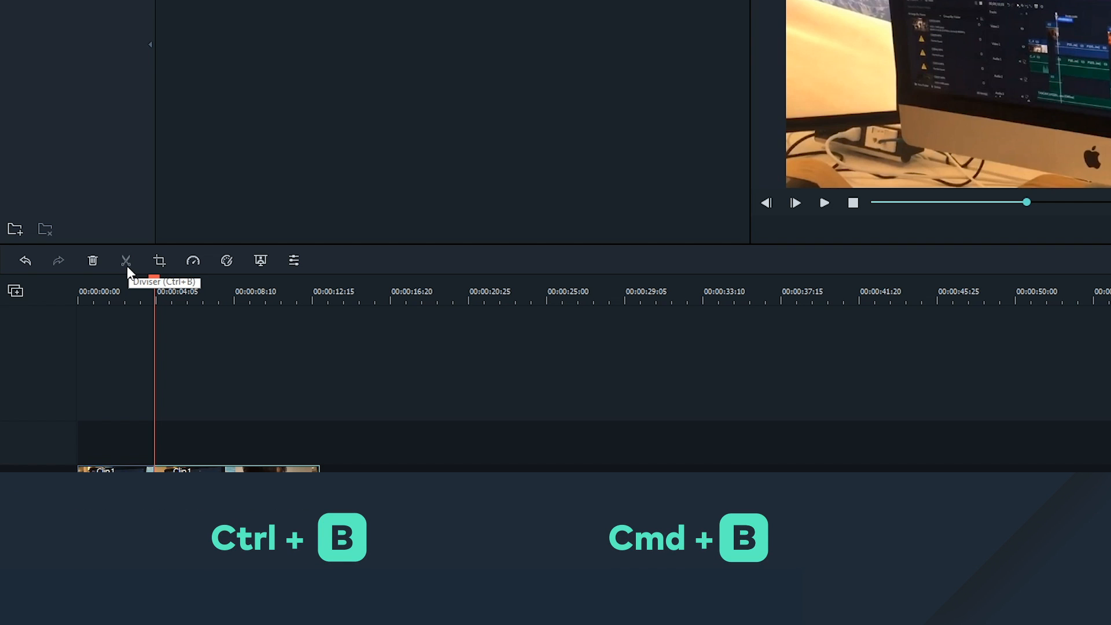
{"action": "left_click", "coordinate": [157, 280]}
{"action": "left_click_drag", "start_coordinate": [157, 280], "coordinate": [162, 280]}
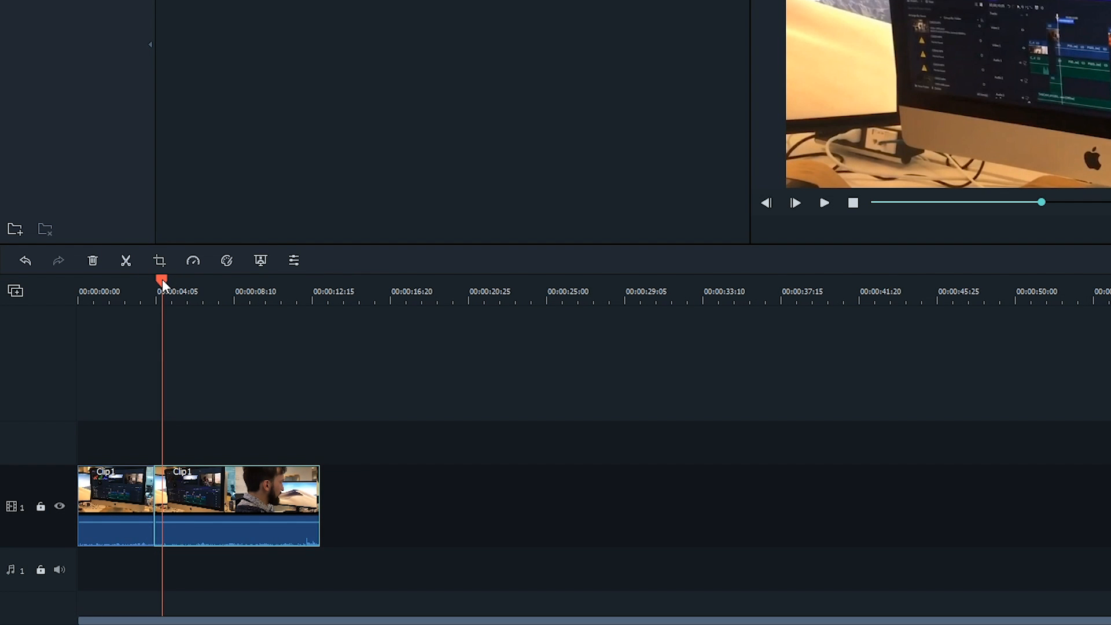
{"action": "left_click_drag", "start_coordinate": [162, 280], "coordinate": [204, 280]}
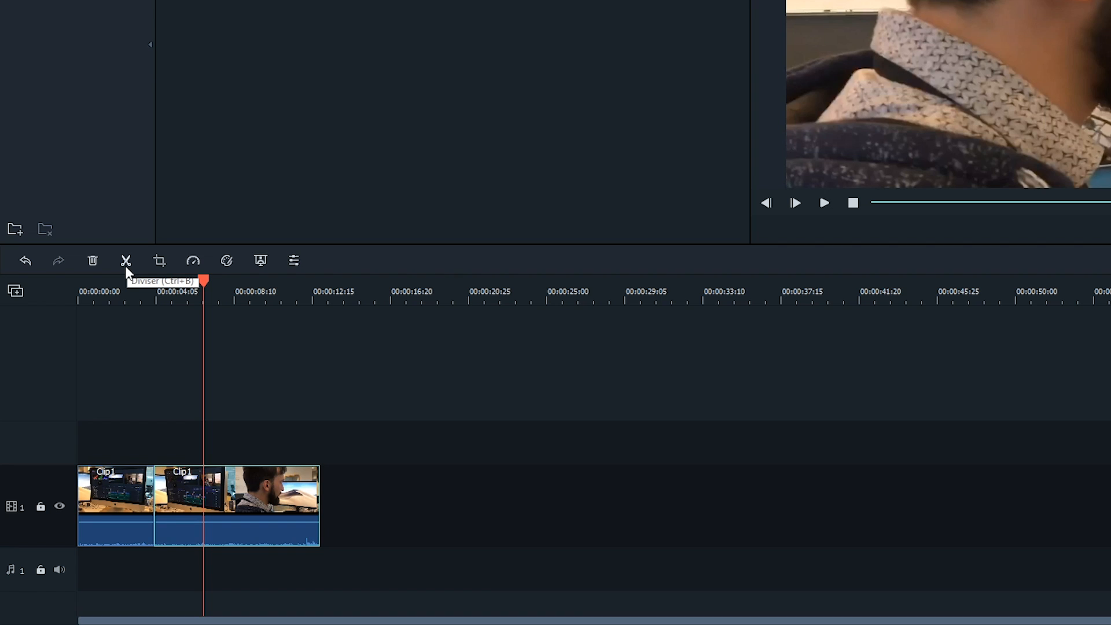
{"action": "left_click", "coordinate": [125, 266]}
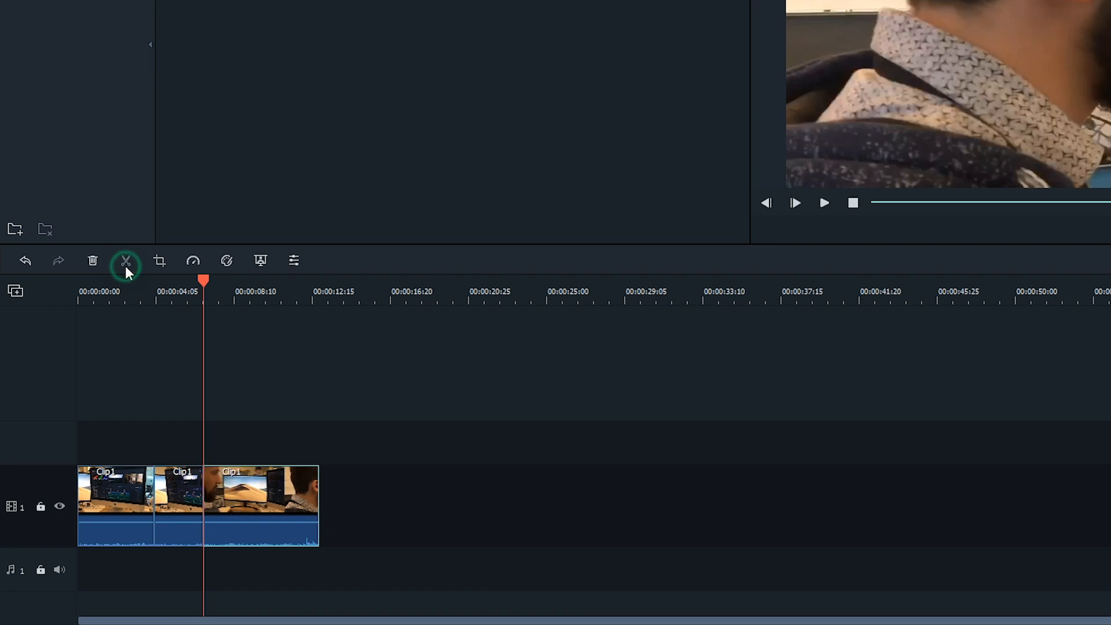
Delete the middle segment of Clip1 and move the last segment against the first to close the gap
{"action": "left_click", "coordinate": [186, 478]}
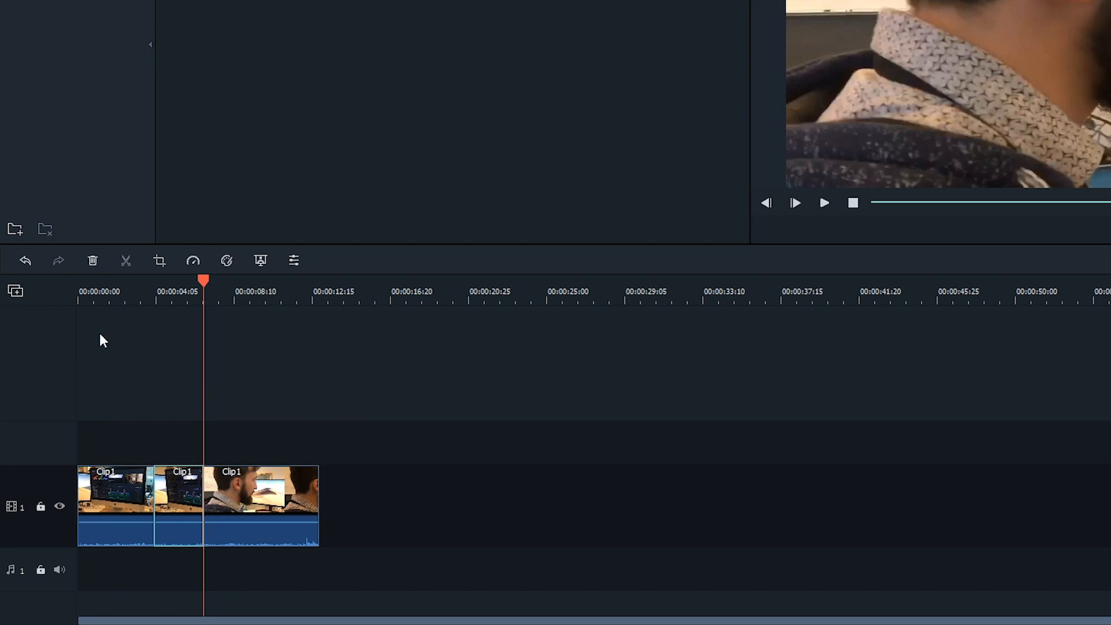
{"action": "left_click", "coordinate": [87, 261]}
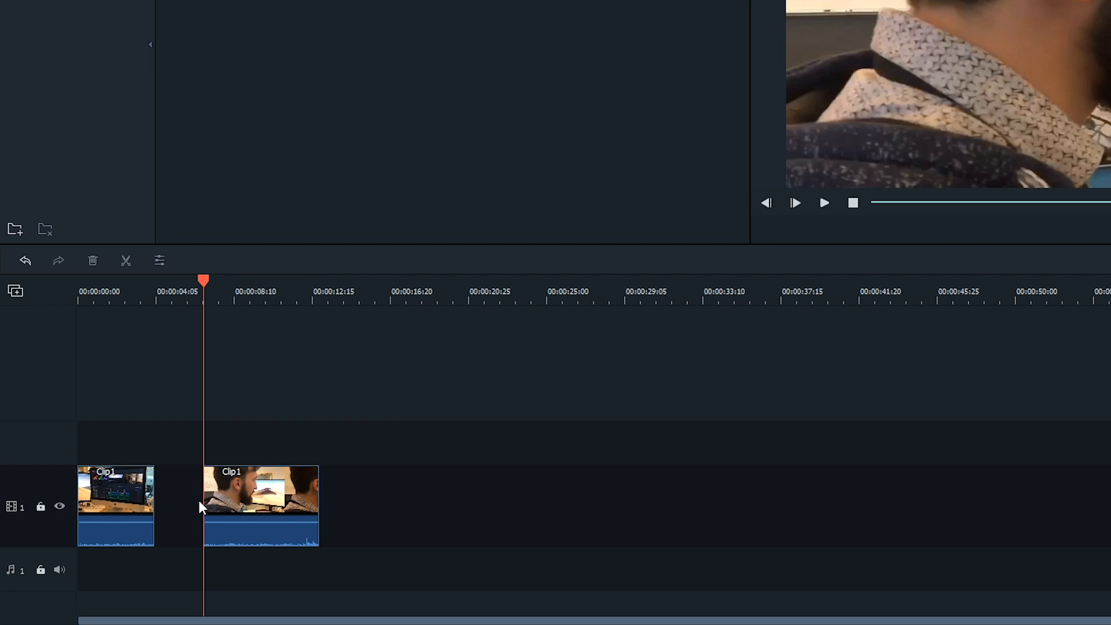
{"action": "left_click", "coordinate": [277, 483]}
{"action": "left_click_drag", "start_coordinate": [278, 484], "coordinate": [228, 473]}
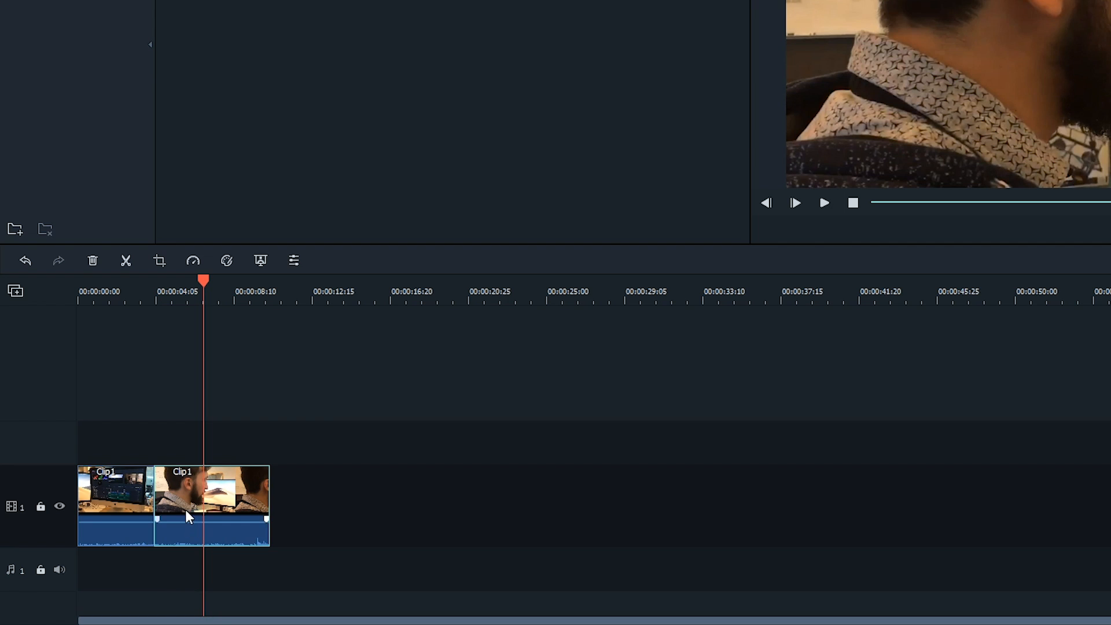
Trim about 26 frames off the start of the first Clip1 segment on the timeline
{"action": "left_click", "coordinate": [137, 288]}
{"action": "left_click", "coordinate": [98, 469]}
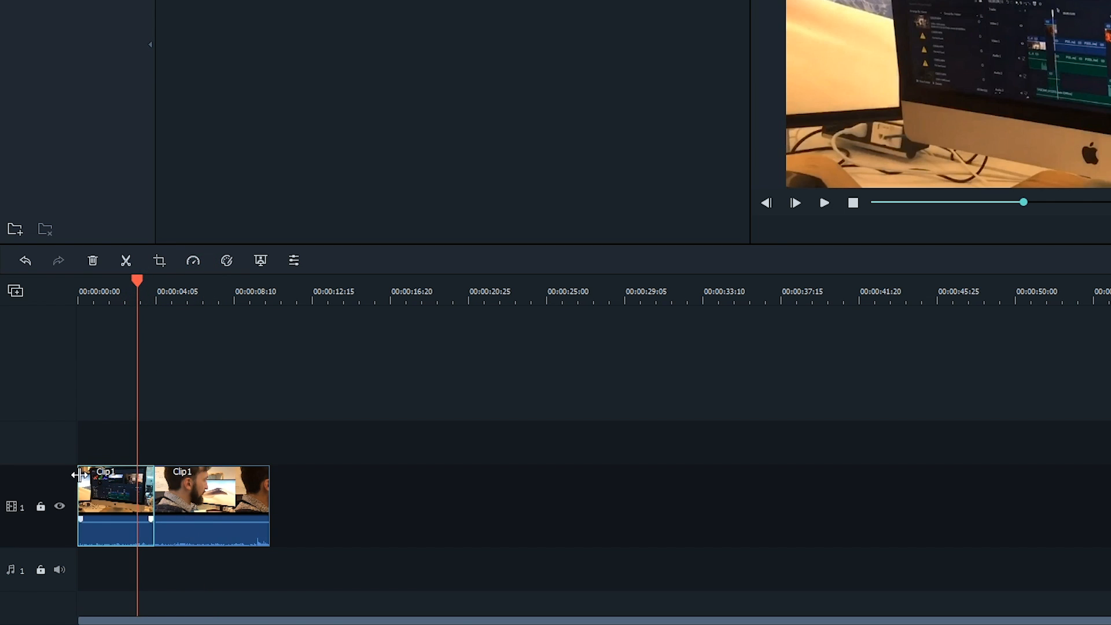
{"action": "left_click_drag", "start_coordinate": [79, 475], "coordinate": [96, 476]}
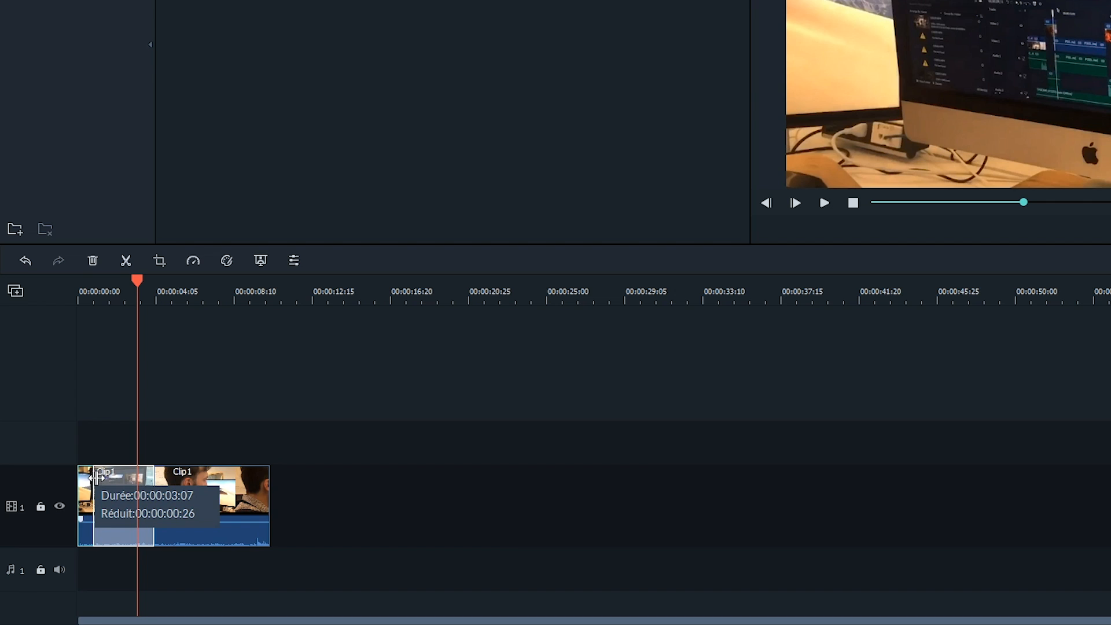
{"action": "left_click_drag", "start_coordinate": [97, 476], "coordinate": [97, 476]}
Open the clip's custom speed and duration settings and turn on reverse speed
{"action": "right_click", "coordinate": [103, 479]}
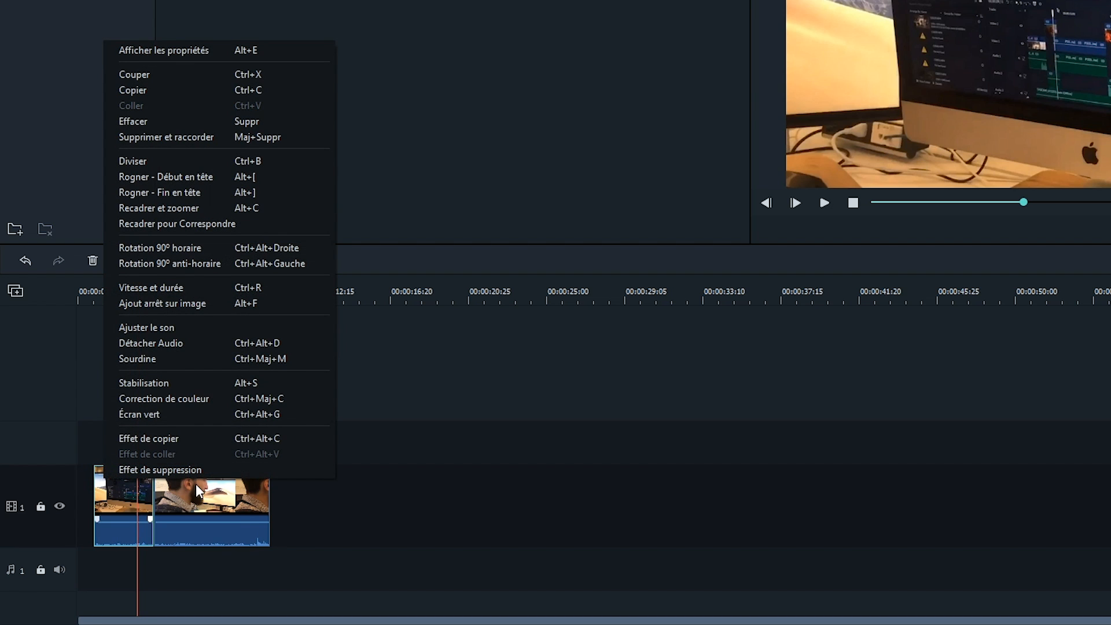
{"action": "left_click", "coordinate": [305, 289]}
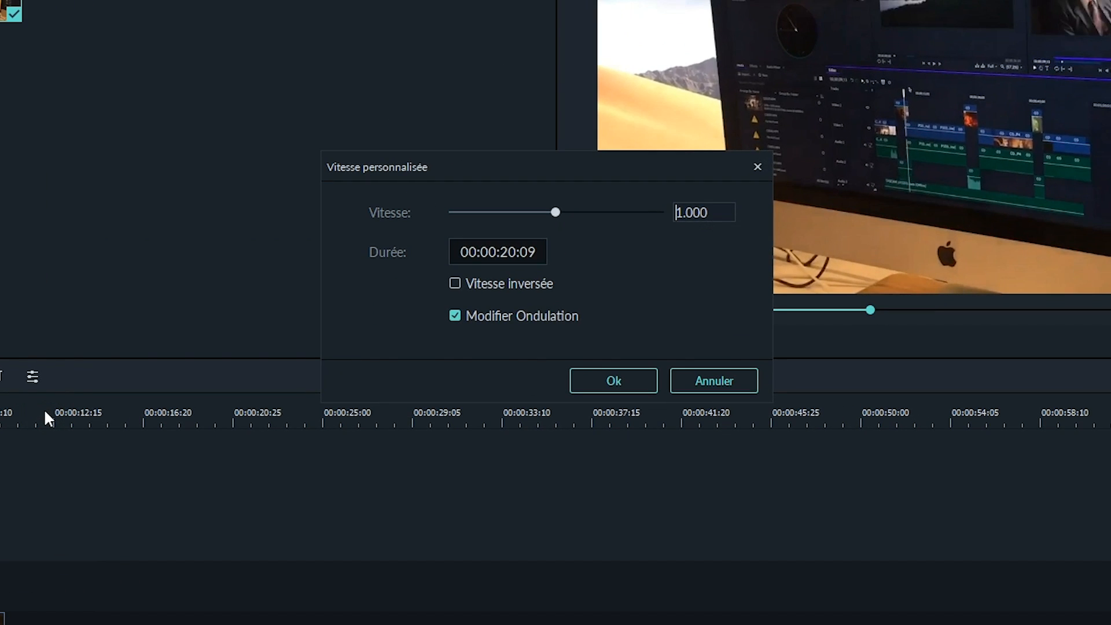
{"action": "left_click", "coordinate": [478, 284]}
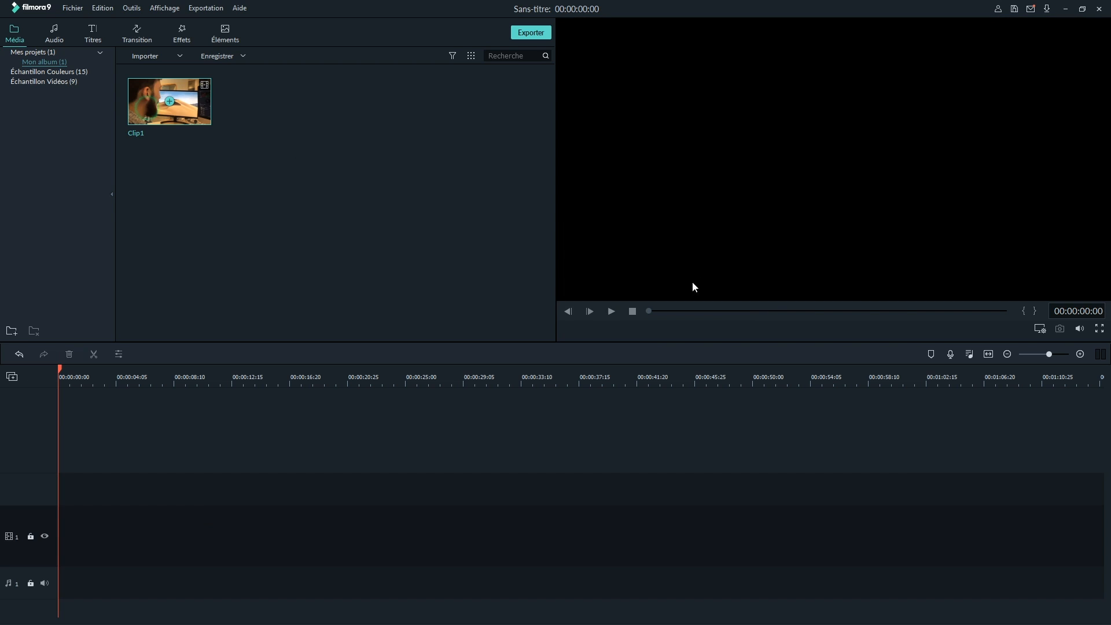
Mark Clip1 in the preview from 00:00:09:10 to 00:00:12:07 and place that range at the start of video track 1
{"action": "left_click", "coordinate": [611, 312]}
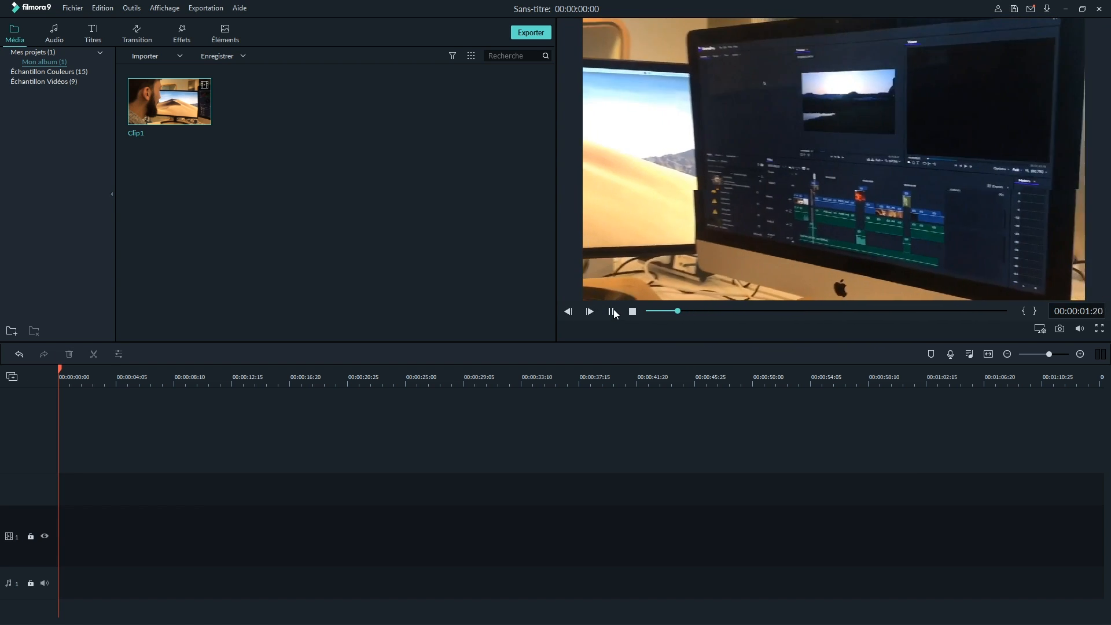
{"action": "left_click", "coordinate": [611, 311]}
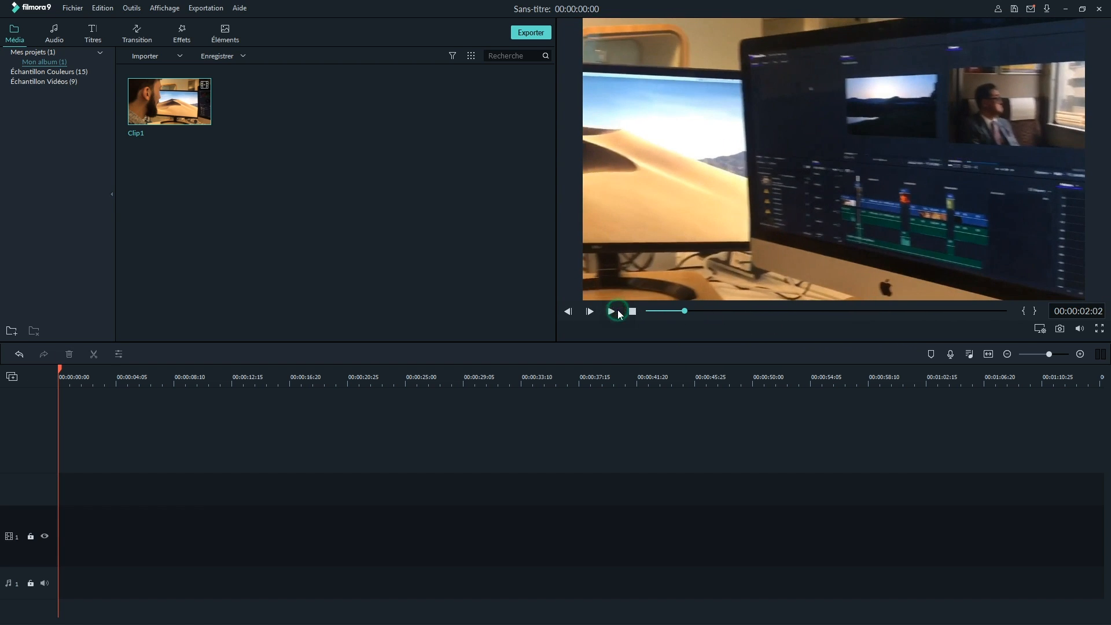
{"action": "left_click", "coordinate": [799, 312]}
{"action": "key", "text": "space"}
{"action": "key", "text": "space"}
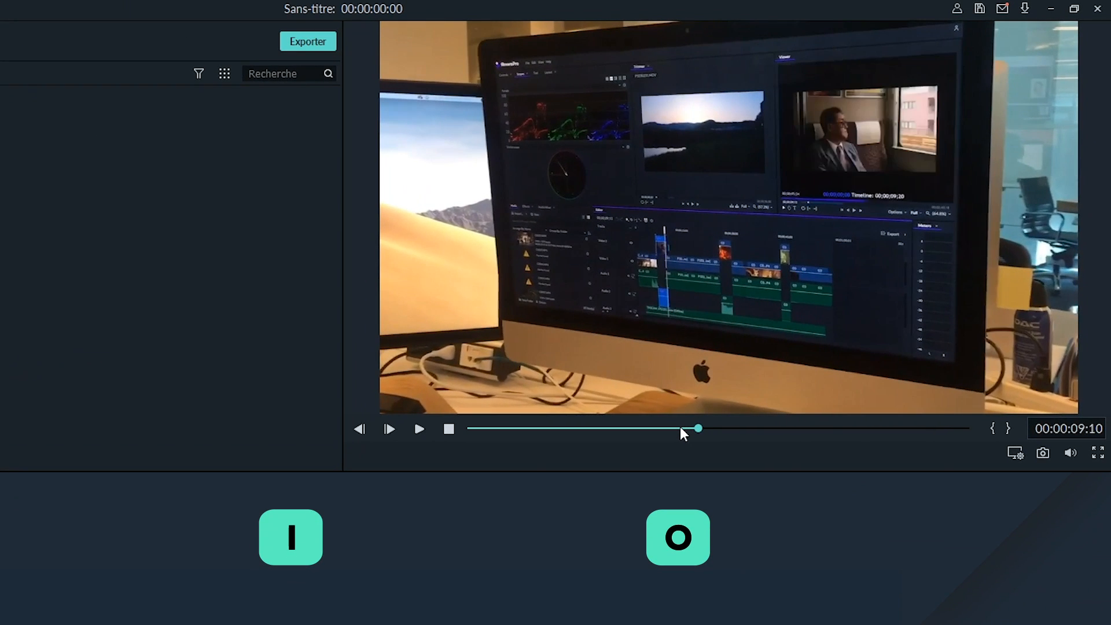
{"action": "key", "text": "i"}
{"action": "left_click_drag", "start_coordinate": [697, 428], "coordinate": [771, 428]}
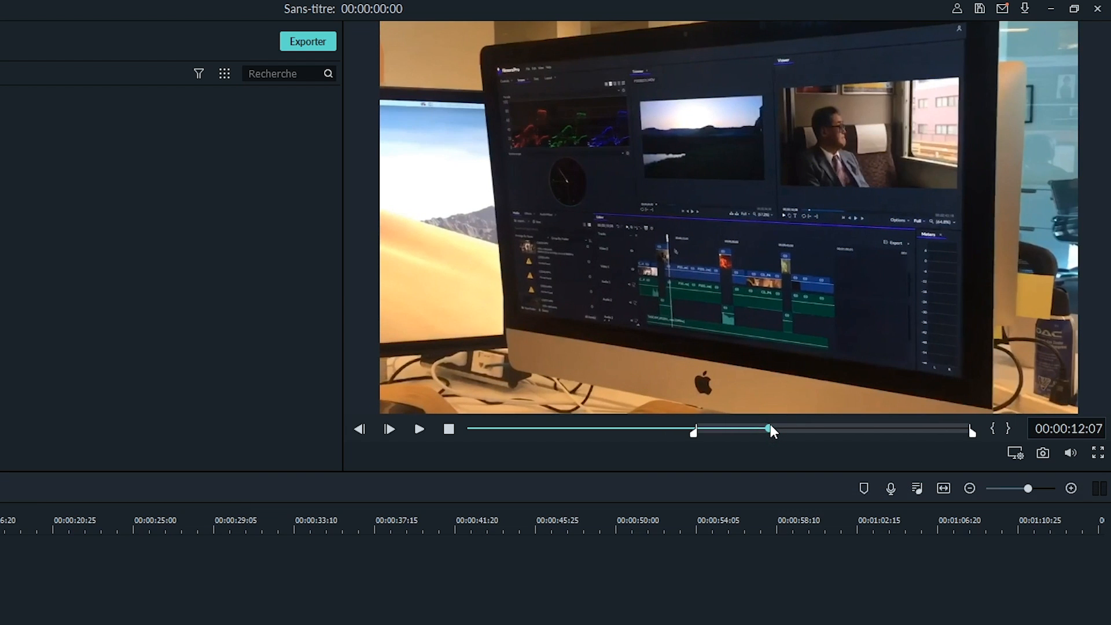
{"action": "key", "text": "o"}
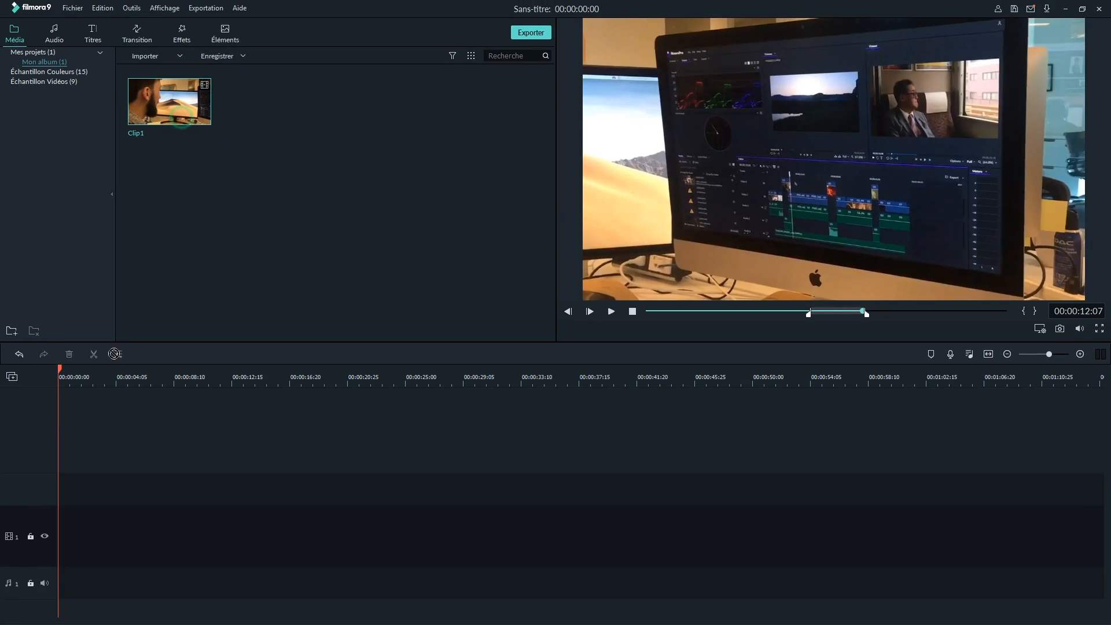
{"action": "left_click_drag", "start_coordinate": [177, 118], "coordinate": [61, 570]}
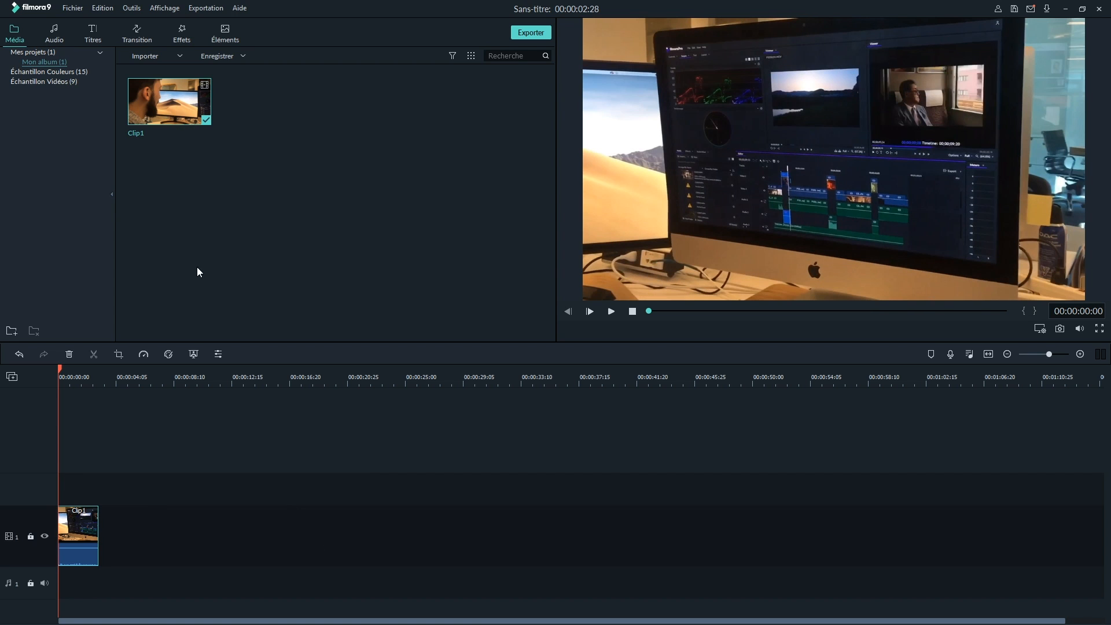
Mark a second range of Clip1 from about 15 seconds to 00:00:17:18 and place it after the first piece on the track
{"action": "double_click", "coordinate": [137, 108]}
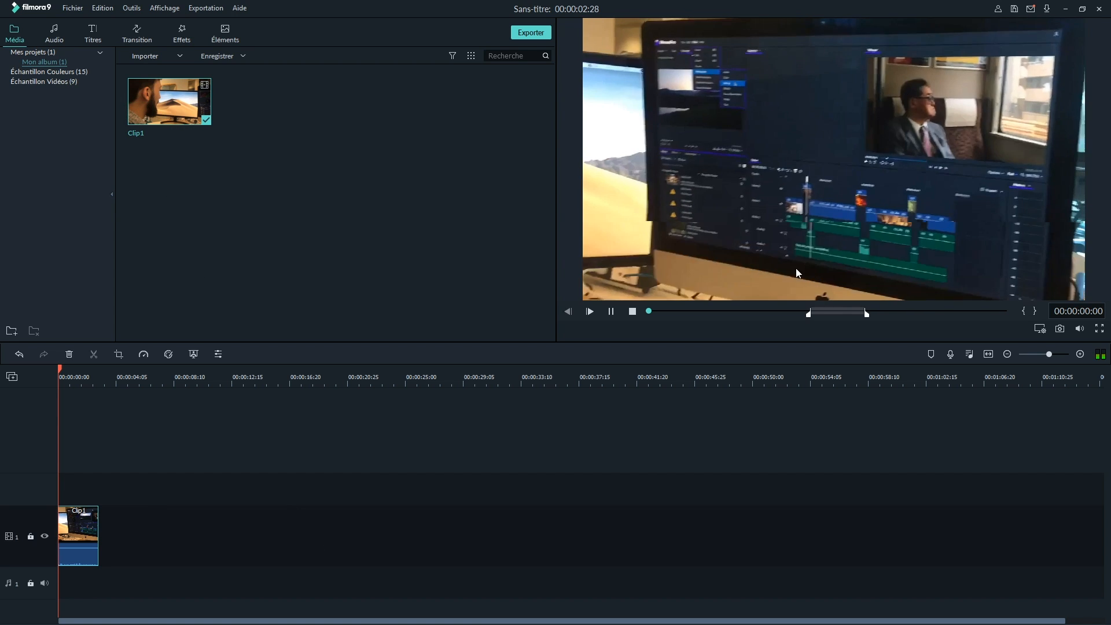
{"action": "left_click", "coordinate": [895, 311]}
{"action": "left_click", "coordinate": [611, 312]}
{"action": "left_click", "coordinate": [1026, 311]}
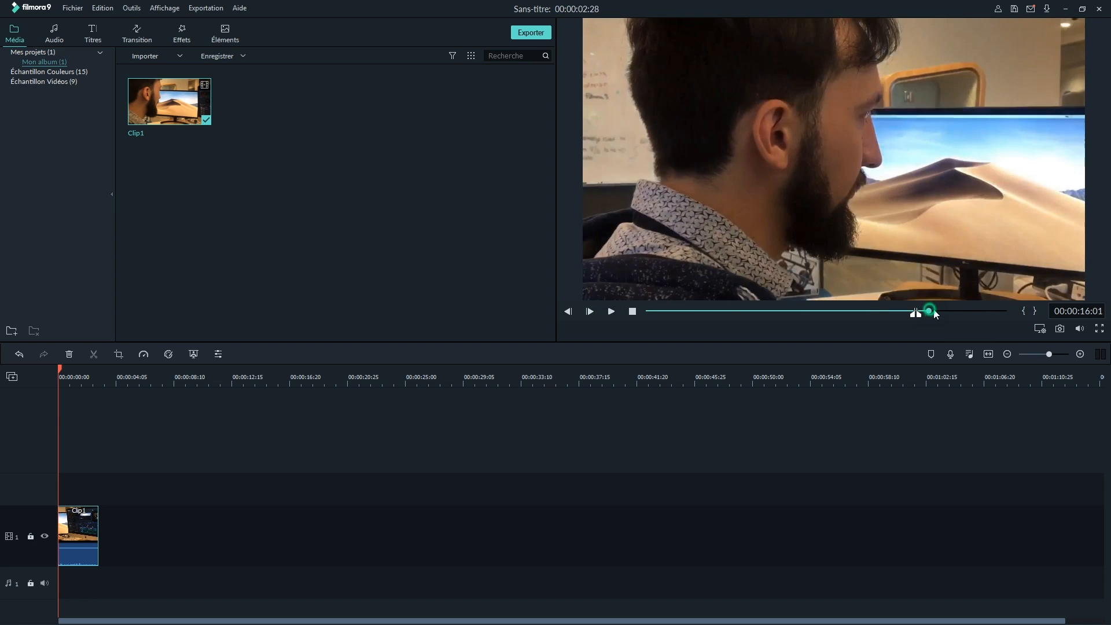
{"action": "left_click", "coordinate": [1035, 312]}
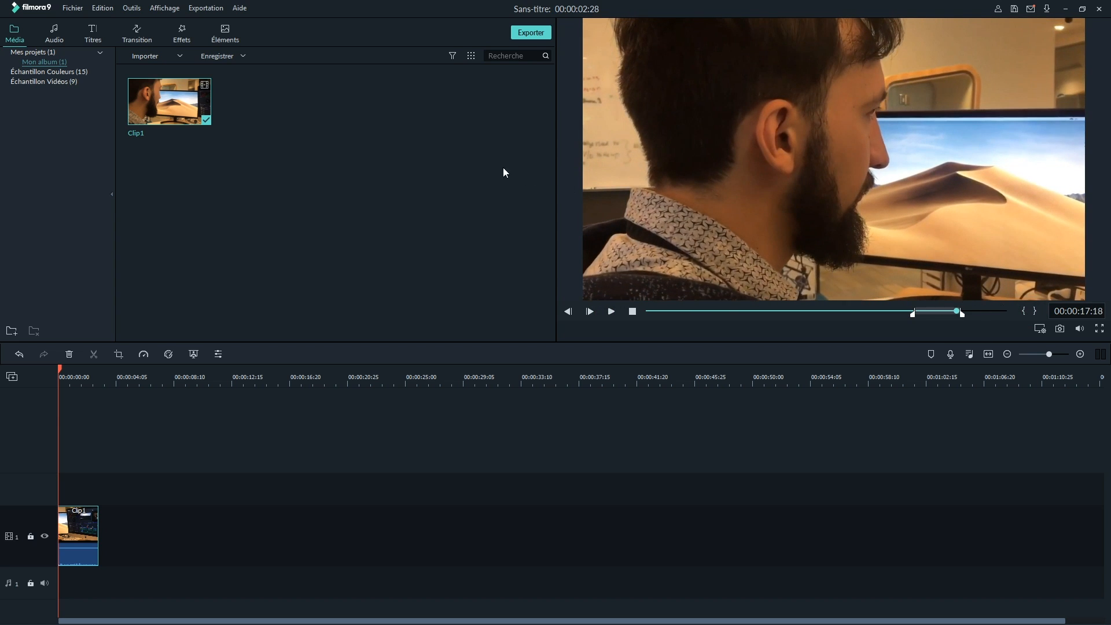
{"action": "left_click_drag", "start_coordinate": [173, 116], "coordinate": [118, 521]}
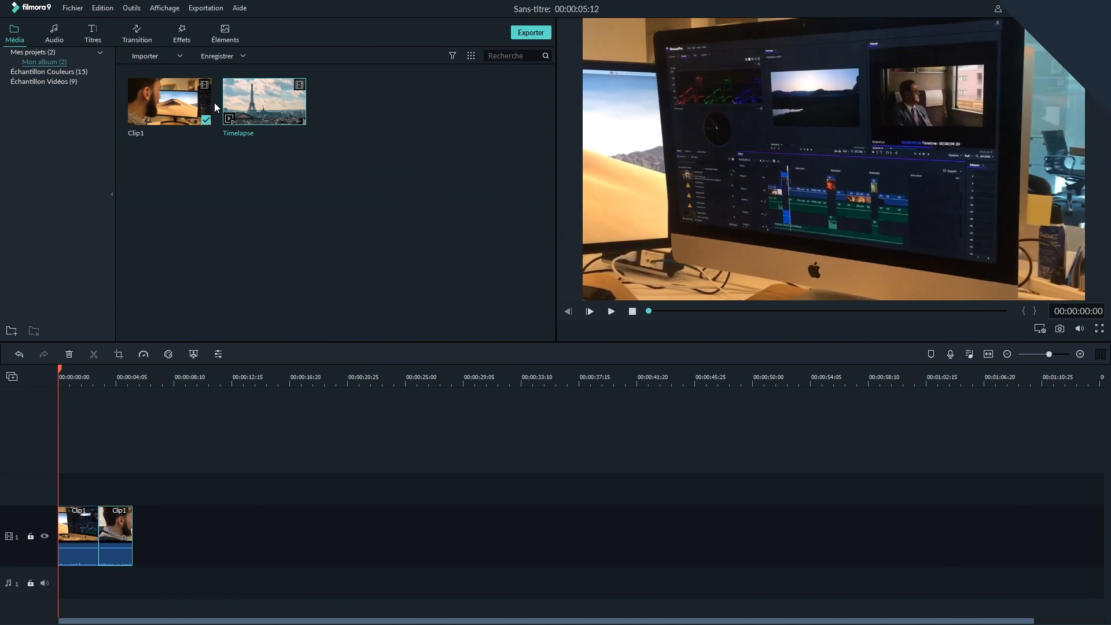
Add the Timelapse clip after the two Clip1 pieces and move the playhead to 00:00:08:03 within it
{"action": "left_click_drag", "start_coordinate": [249, 128], "coordinate": [160, 525]}
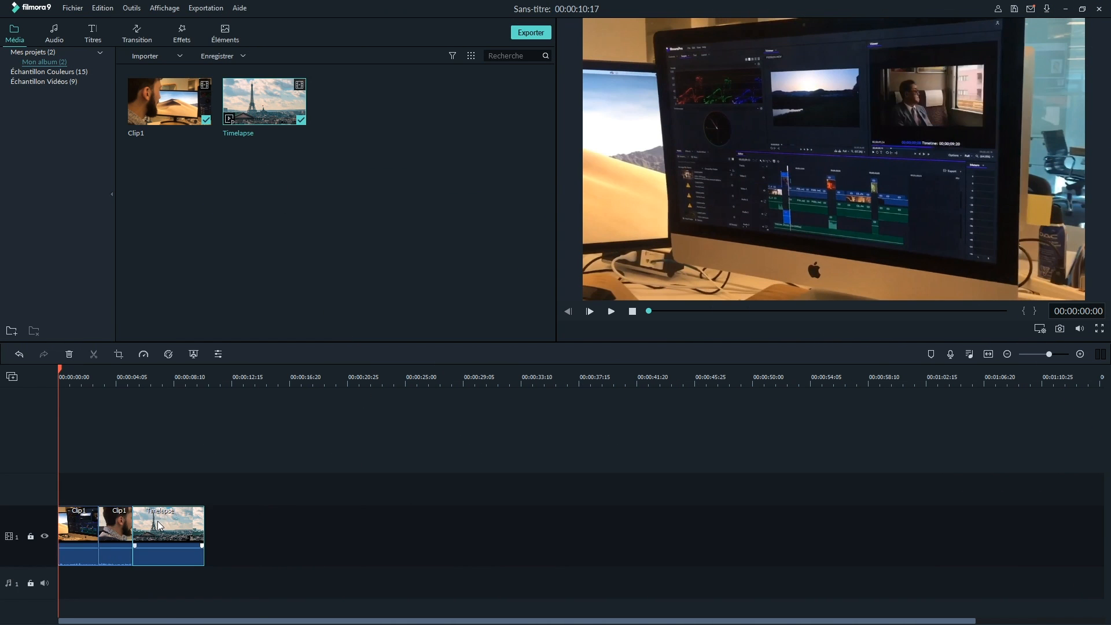
{"action": "left_click", "coordinate": [67, 373]}
{"action": "left_click_drag", "start_coordinate": [70, 376], "coordinate": [171, 382]}
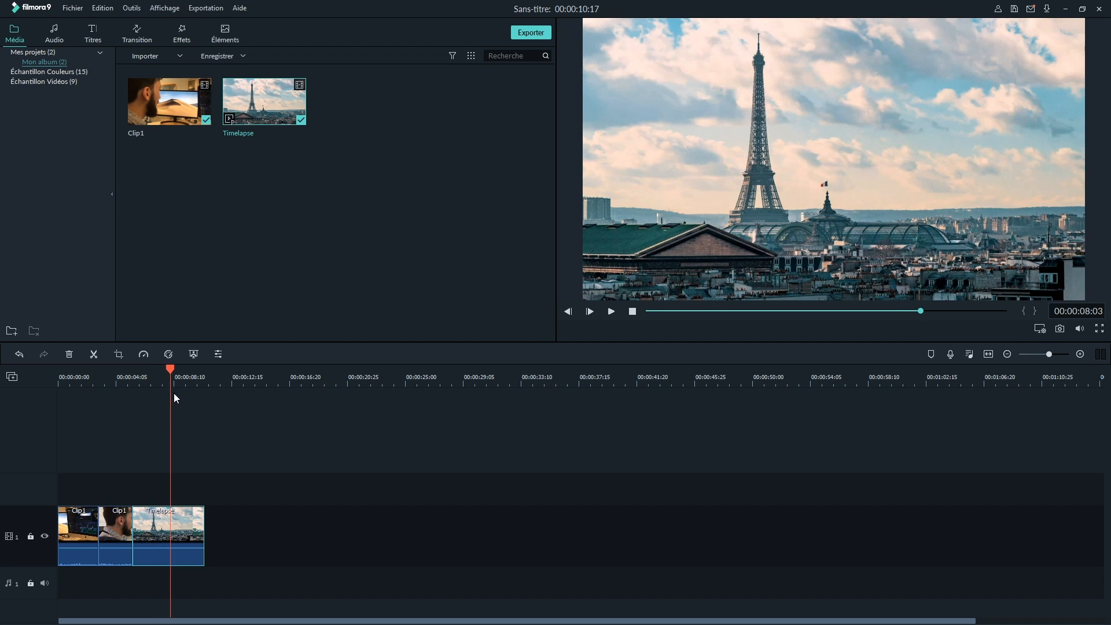